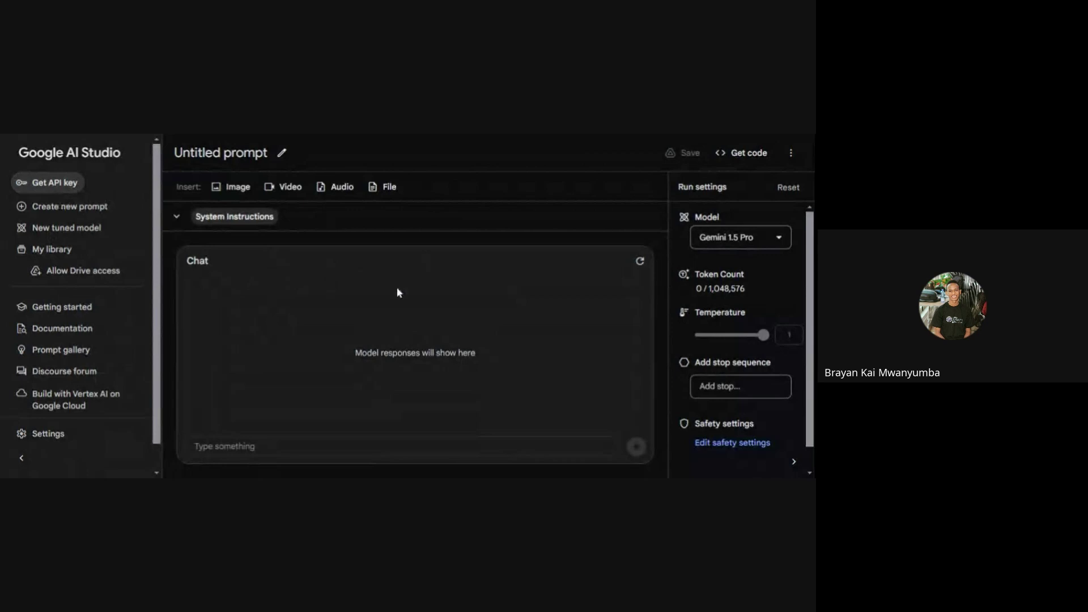
# Step: Ask the model "What are the favourite meals for Kenyans" in the chat prompt
pyautogui.click(219, 442)
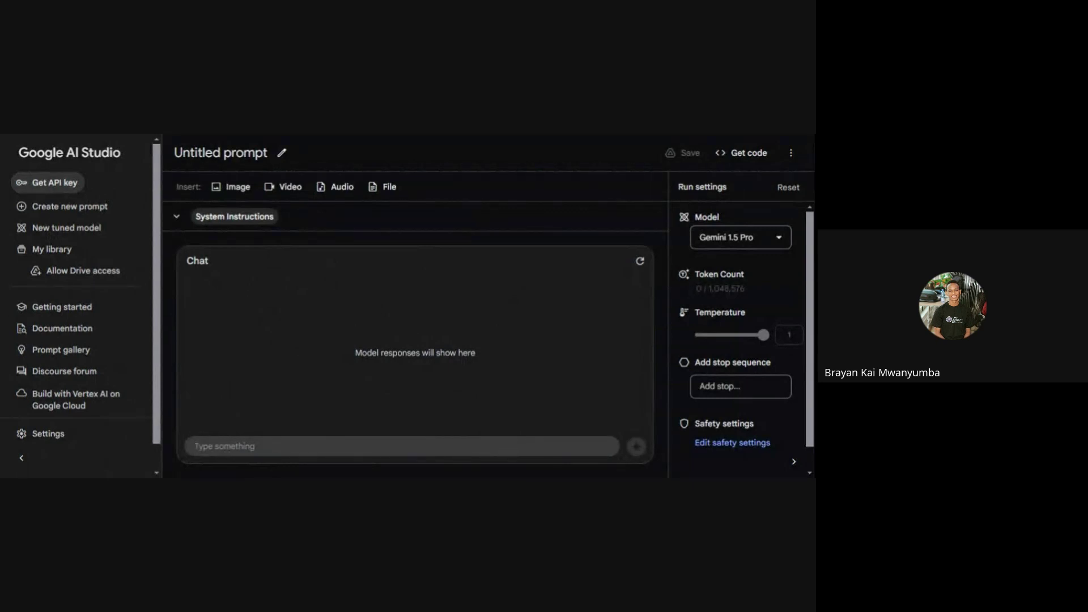
pyautogui.write('What')
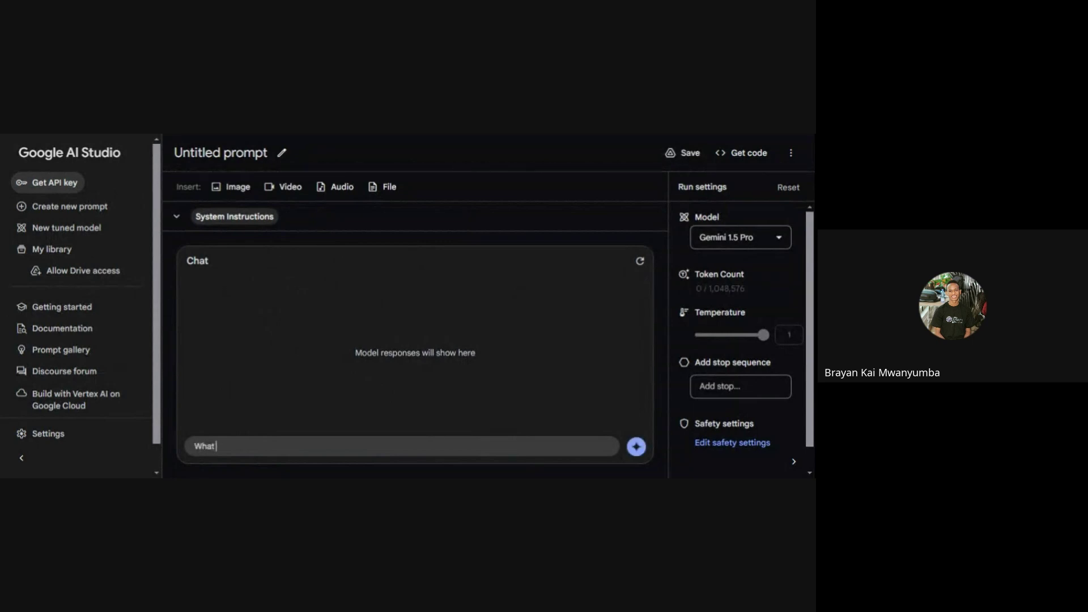
pyautogui.write(' are the favourite meals for Leny')
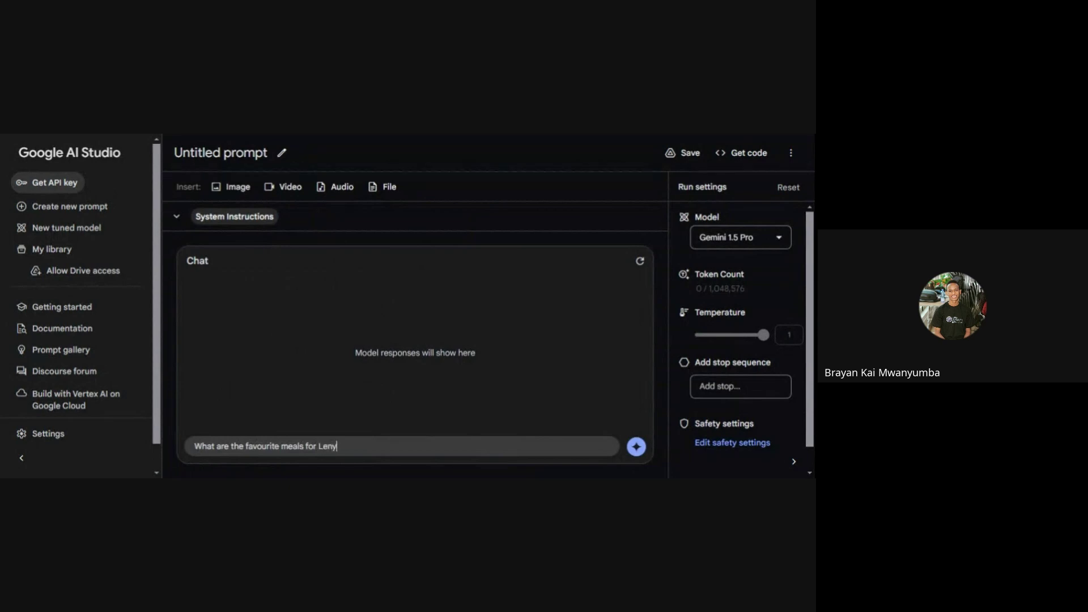
pyautogui.press('BackSpace')
pyautogui.press('BackSpace')
pyautogui.press('BackSpace')
pyautogui.press('BackSpace')
pyautogui.write('Kenyans ?')
pyautogui.press('BackSpace')
pyautogui.hotkey('ctrl', 'Return')
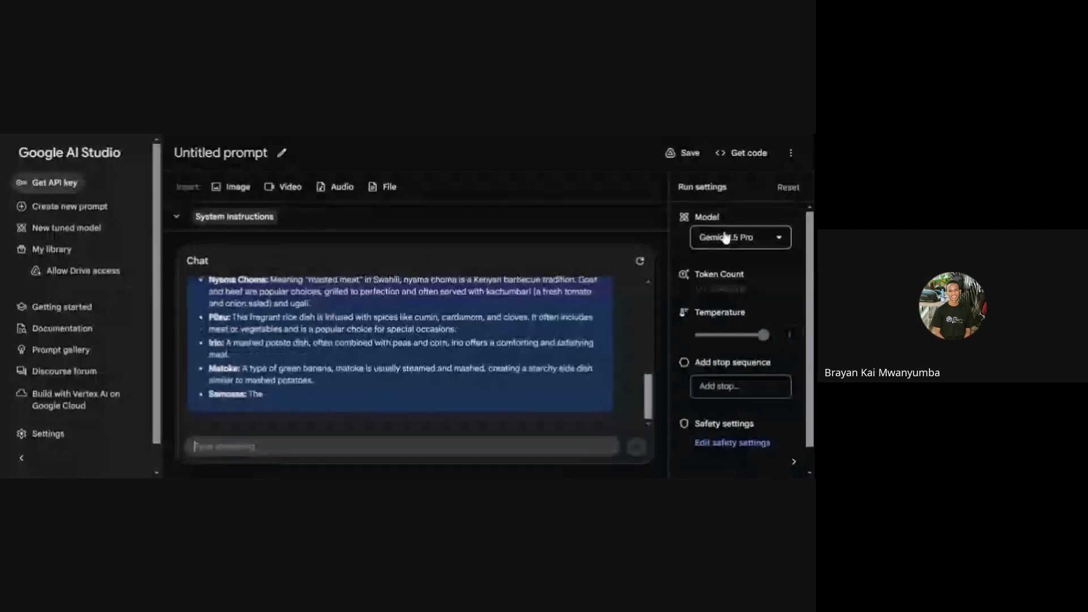
# Step: Look over the available Gemini models and read the response about Kenyan meals back up to its beginning
pyautogui.click(777, 242)
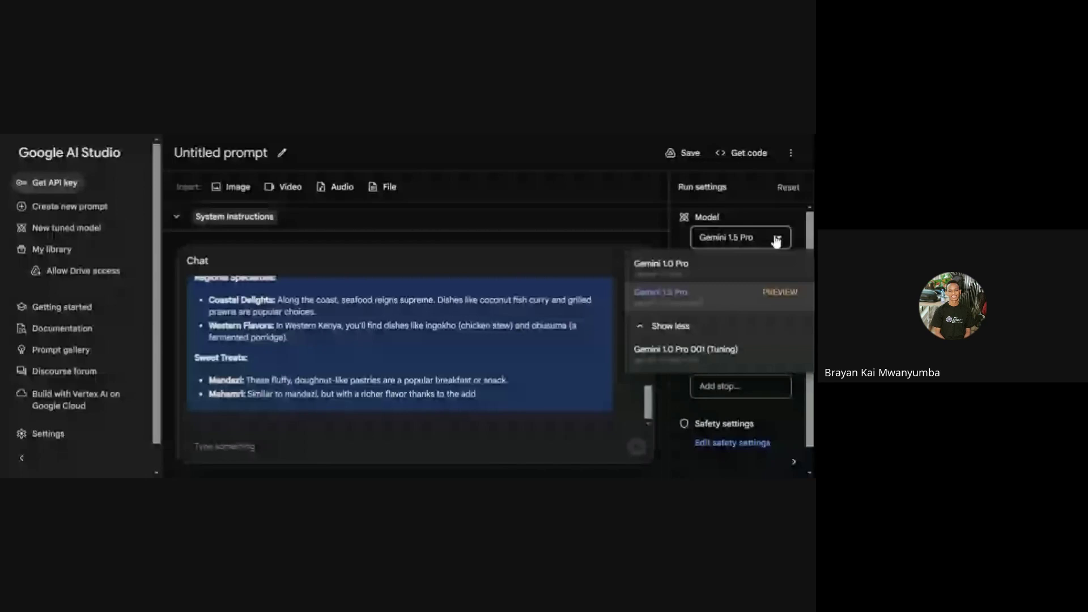
pyautogui.click(650, 389)
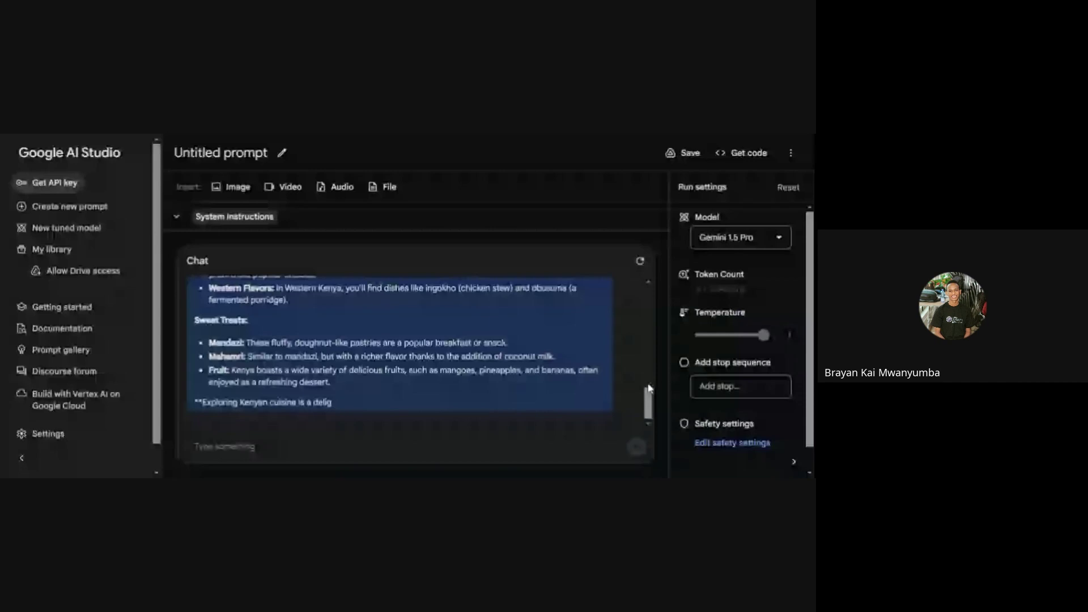
pyautogui.scroll(2, 650, 387)
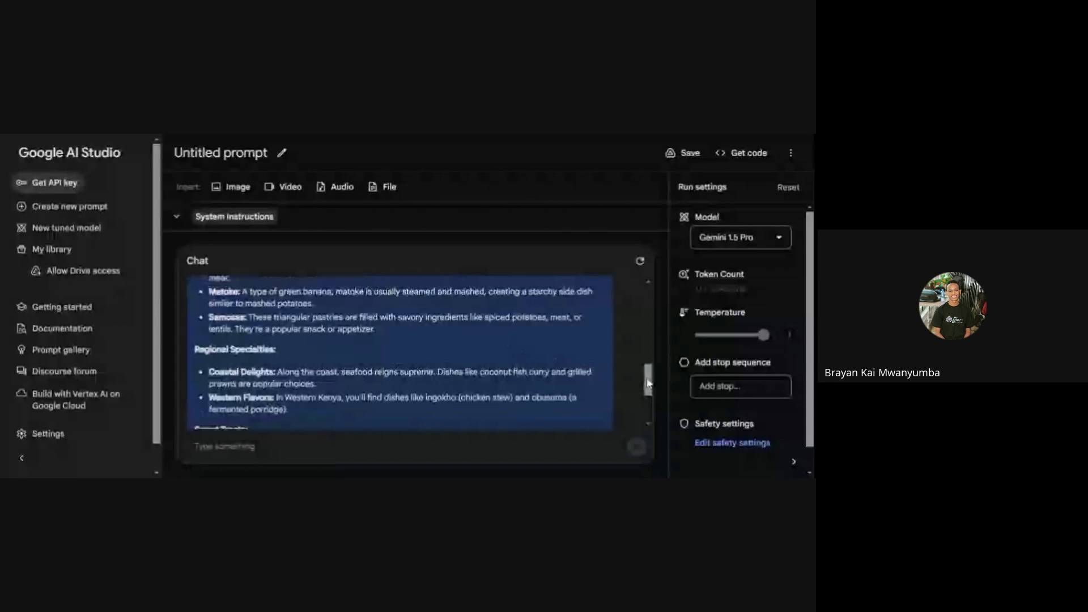
pyautogui.moveTo(649, 383); pyautogui.dragTo(649, 313)
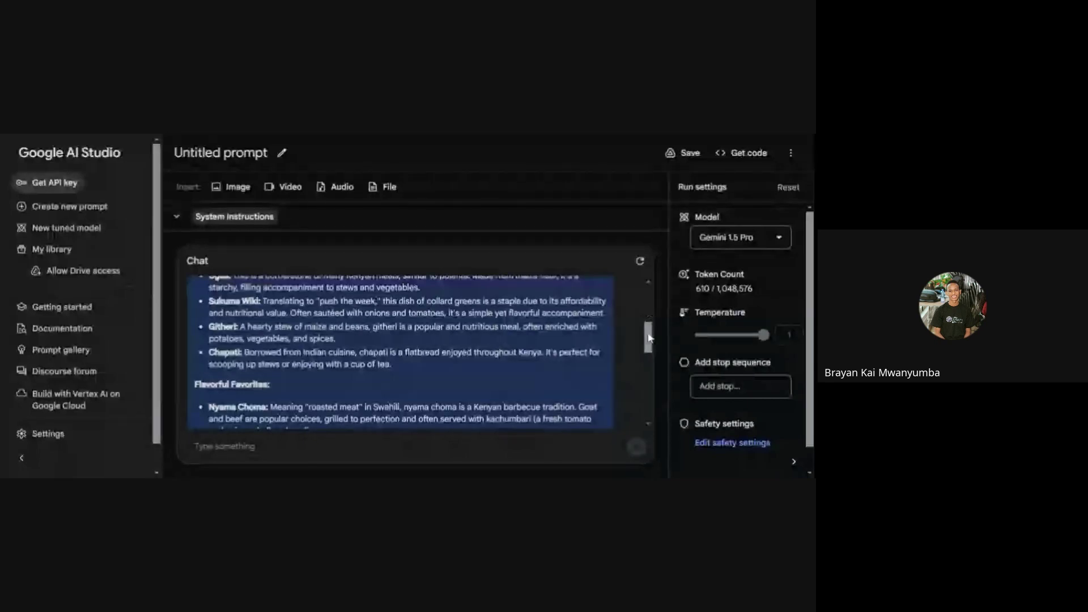
pyautogui.moveTo(650, 338); pyautogui.dragTo(649, 302)
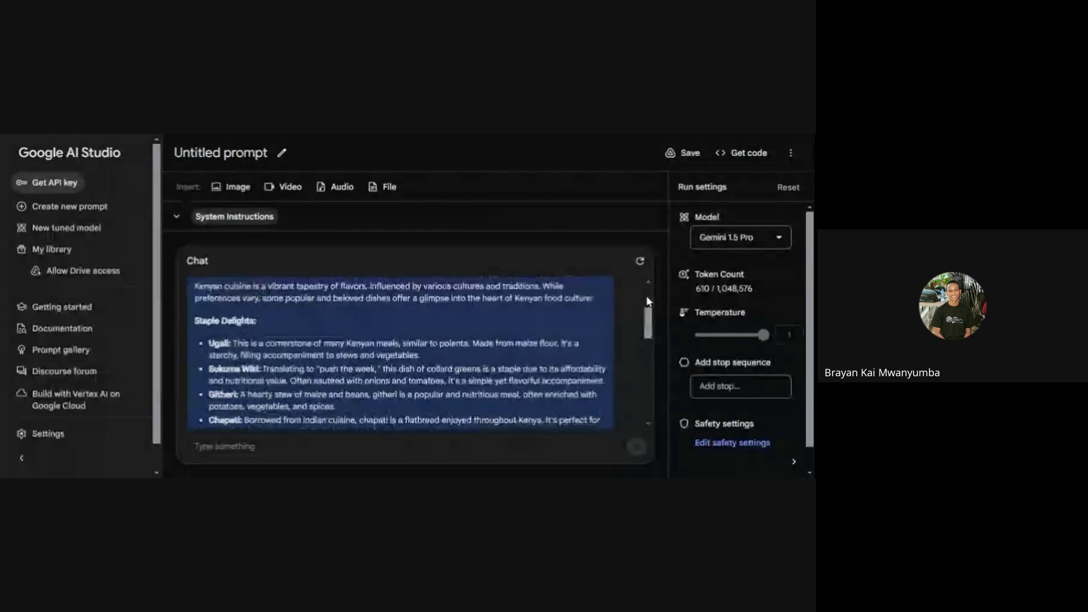
pyautogui.scroll(2, 647, 297)
# Step: Insert the sample image of the pink flower and ask the model "What type of flower is this"
pyautogui.click(230, 187)
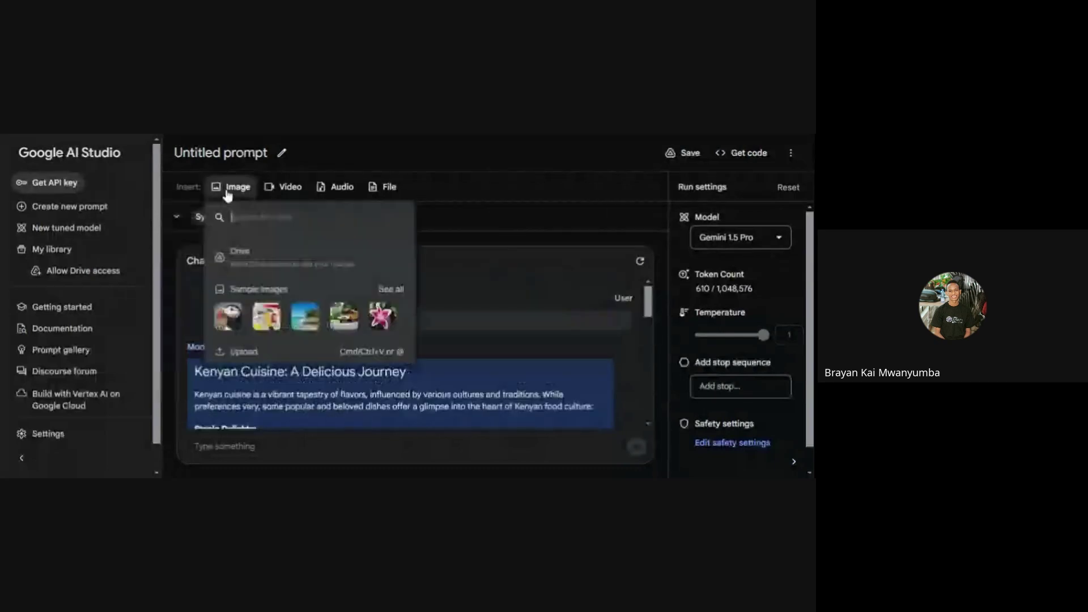
pyautogui.click(386, 320)
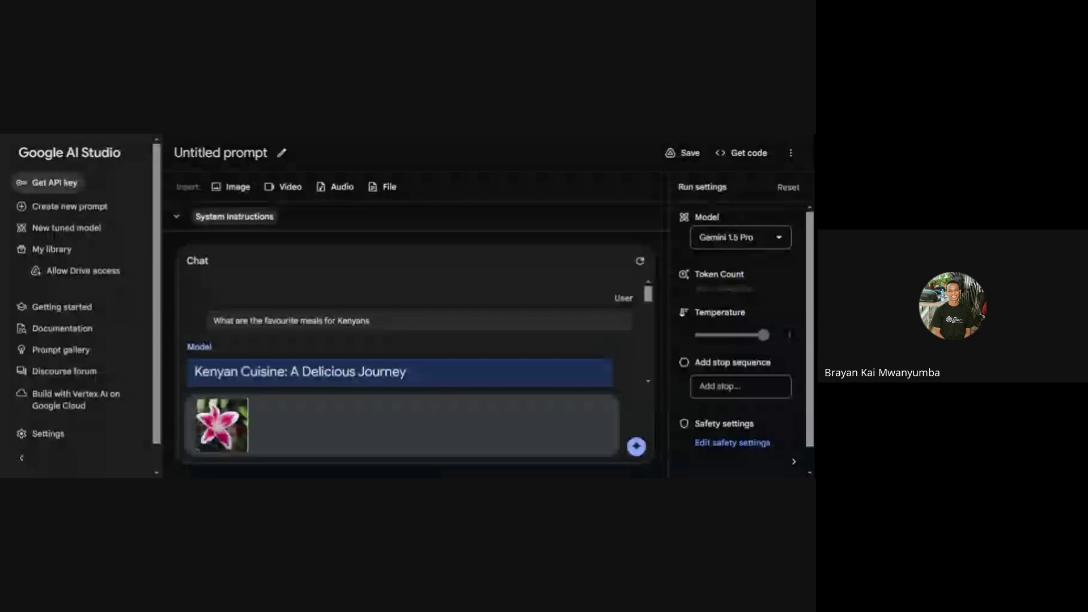
pyautogui.write('W')
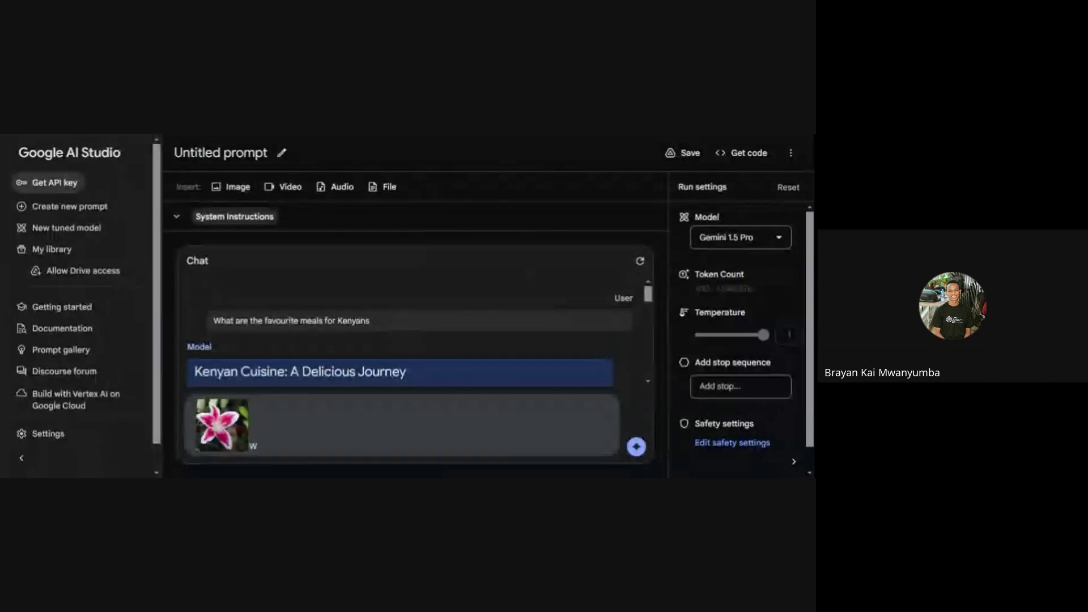
pyautogui.write('hat type of flower is this')
pyautogui.hotkey('ctrl', 'Return')
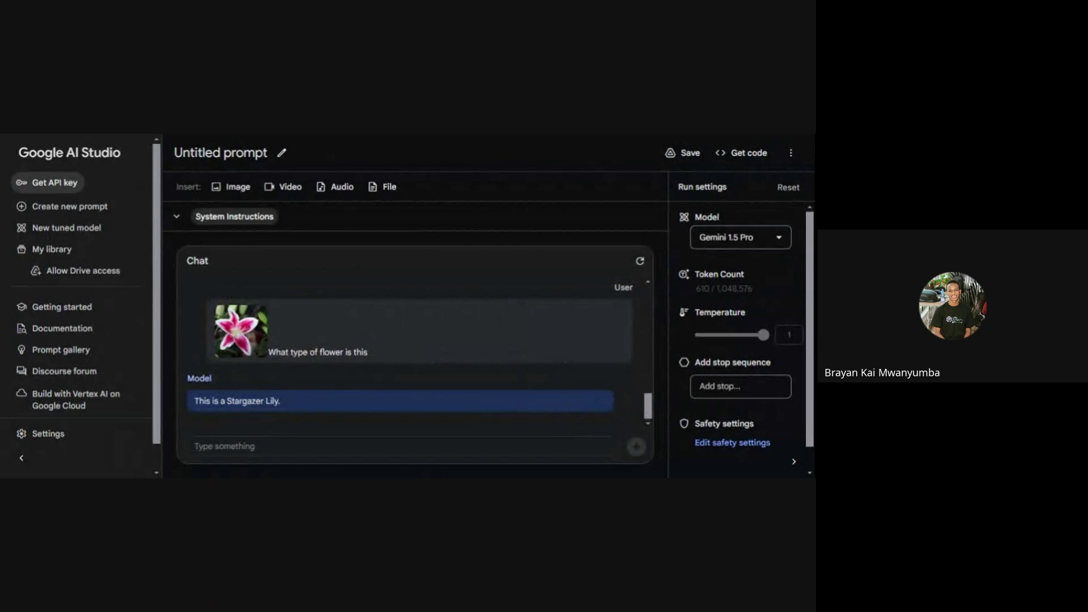
# Step: Check which sources are offered for inserting a video into the prompt
pyautogui.moveTo(617, 375)
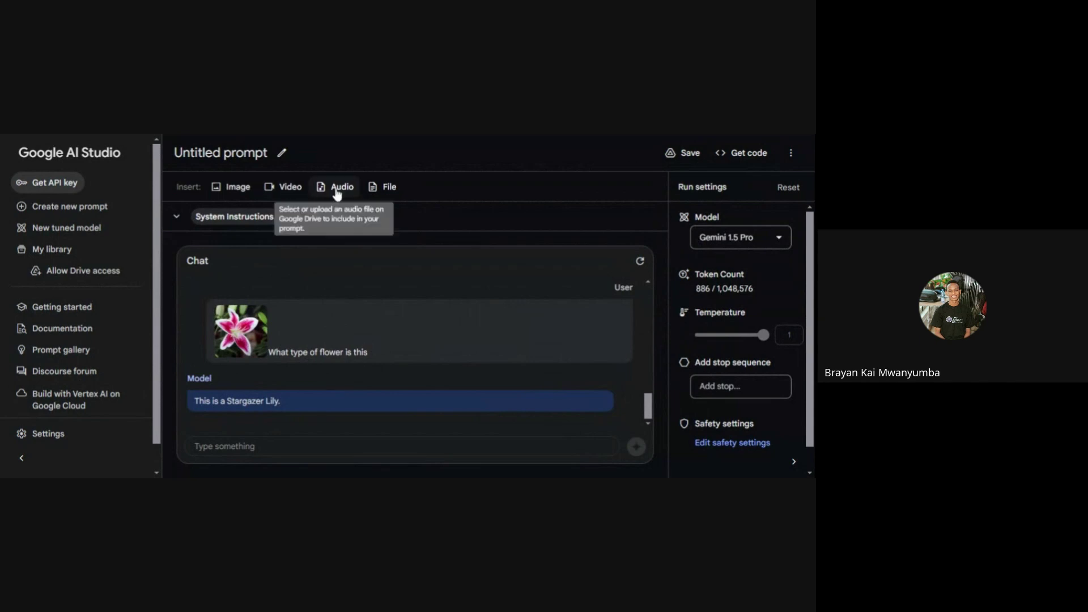
pyautogui.click(281, 189)
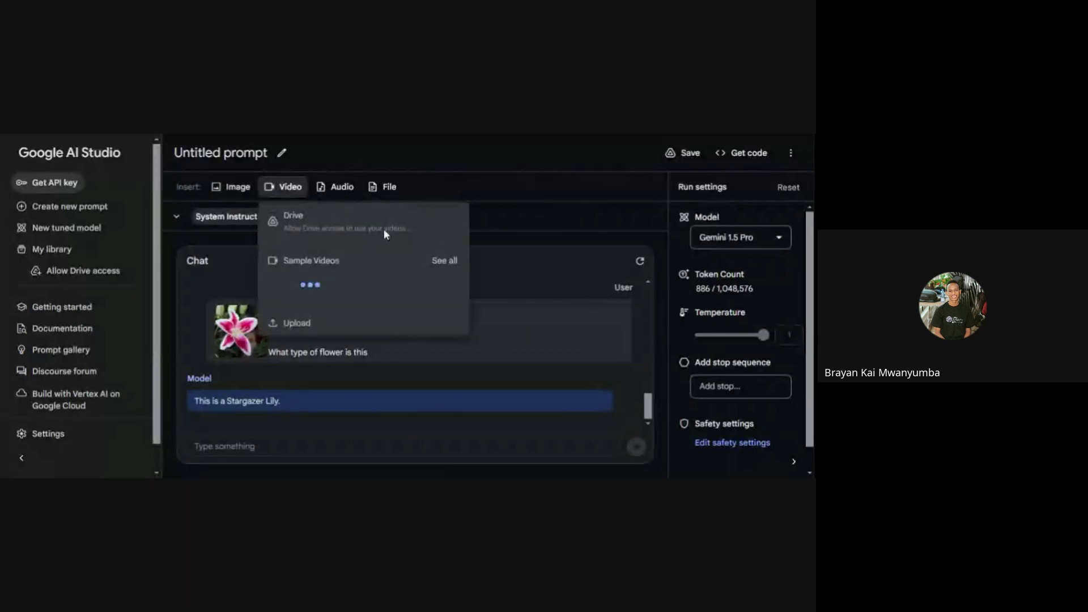
pyautogui.click(485, 221)
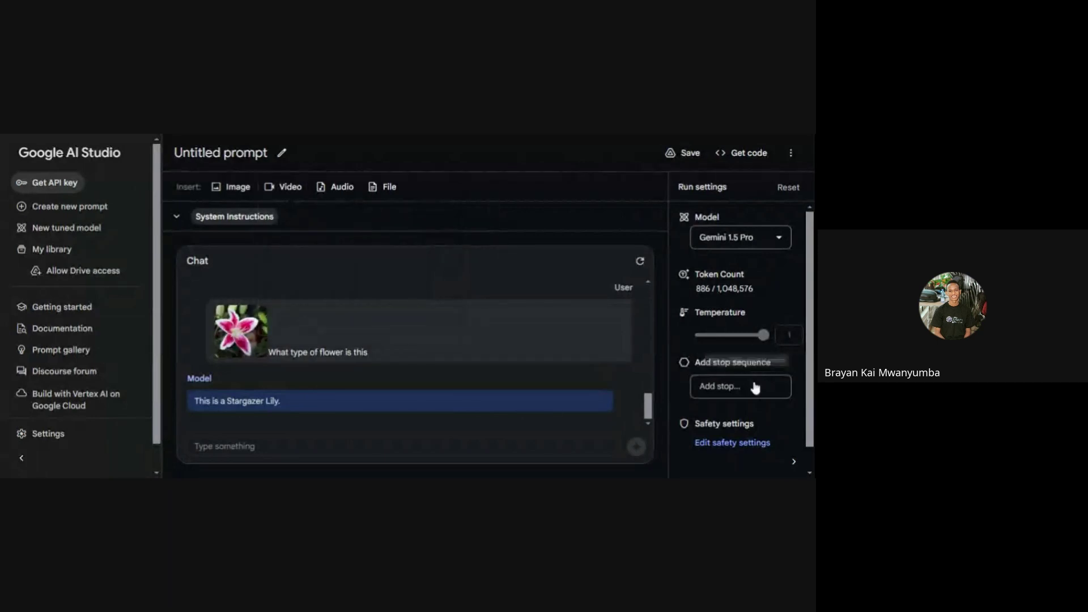
# Step: Set the Harassment and Hate safety filters to Block few, declining to turn the filters off
pyautogui.click(726, 448)
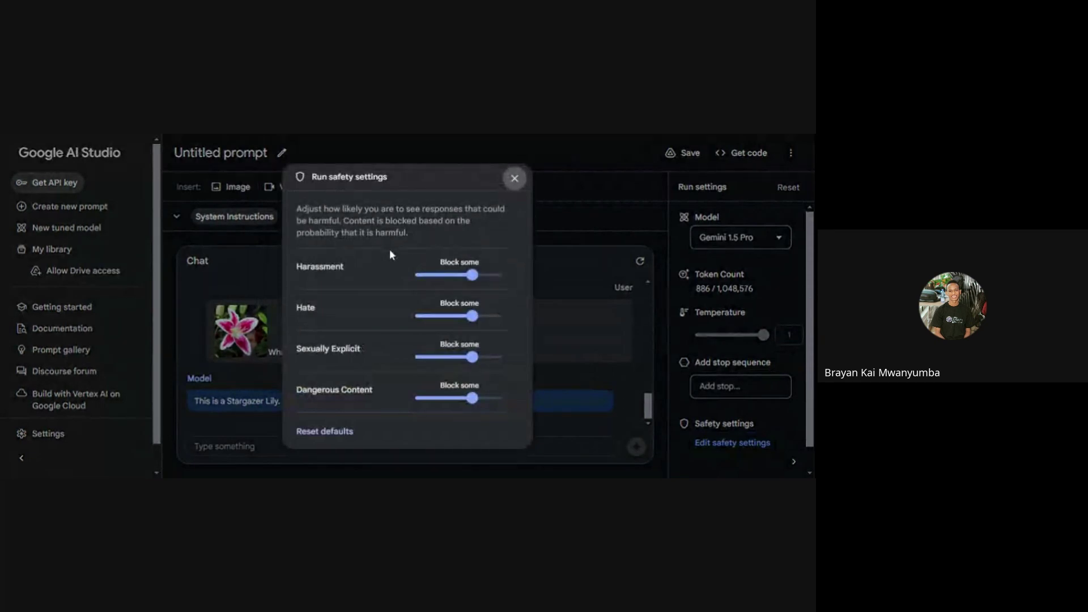
pyautogui.moveTo(472, 277)
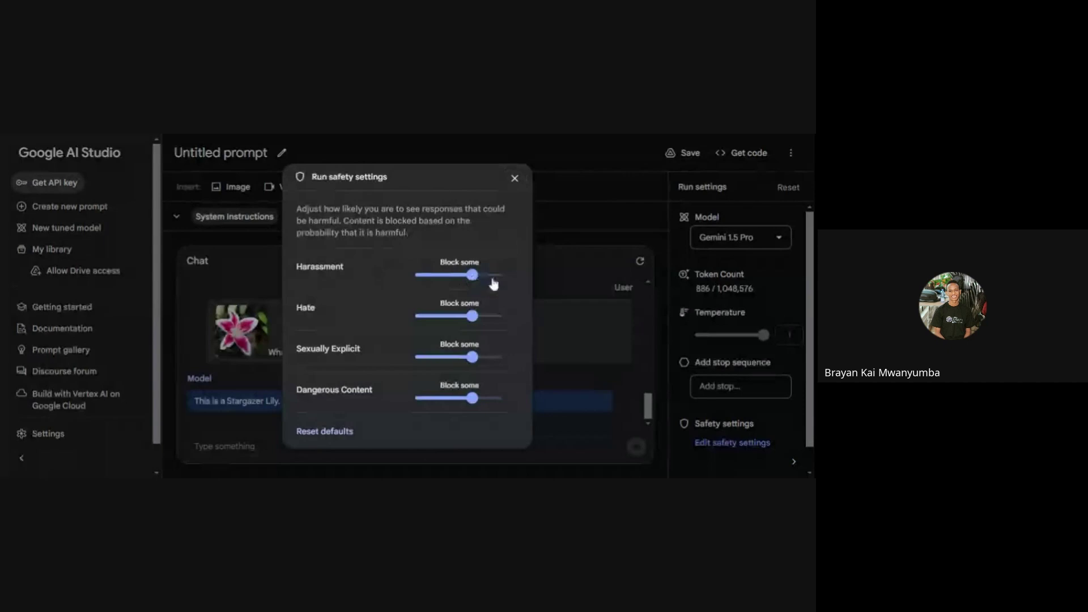
pyautogui.click(493, 280)
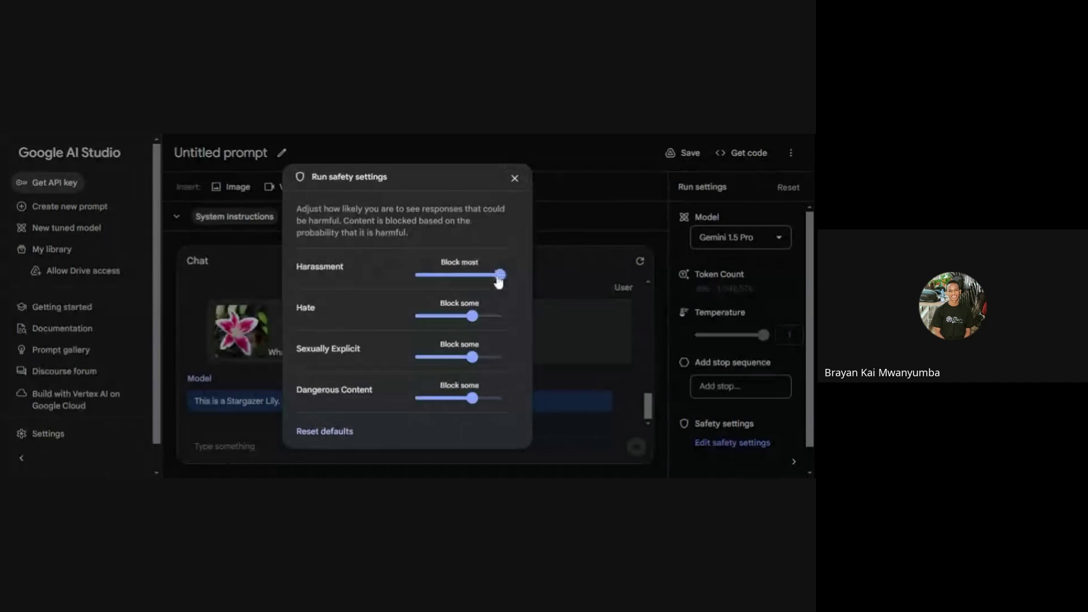
pyautogui.moveTo(499, 282); pyautogui.dragTo(418, 282)
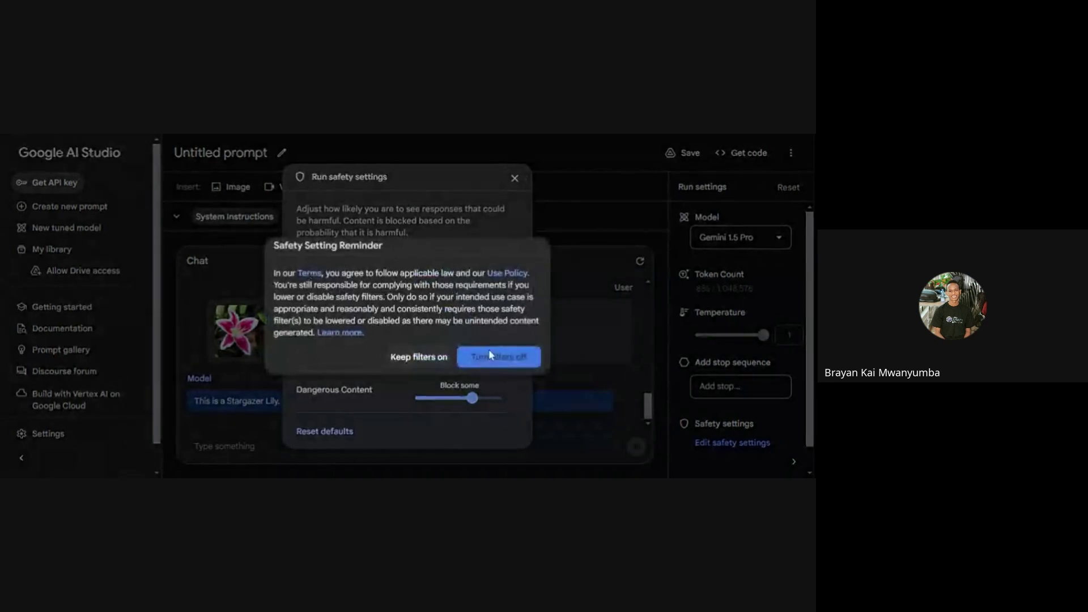
pyautogui.click(419, 357)
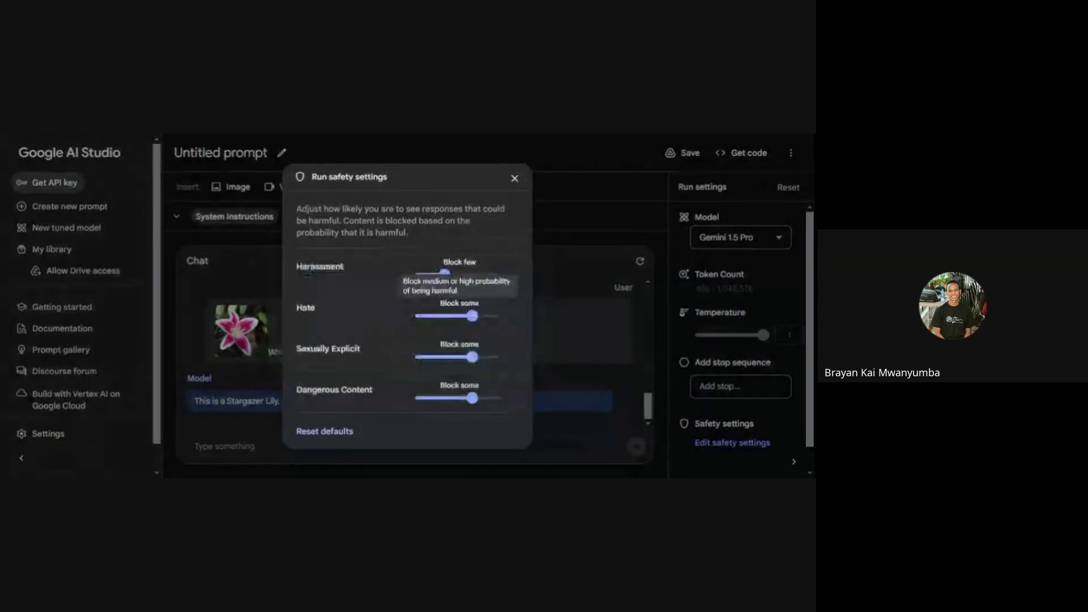
pyautogui.click(448, 322)
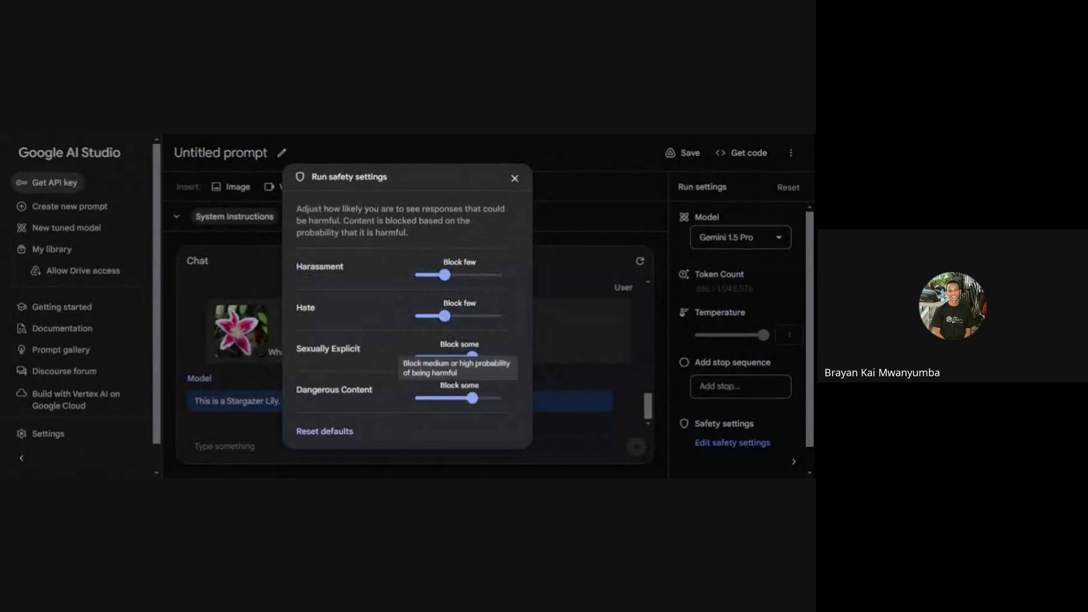
pyautogui.click(560, 283)
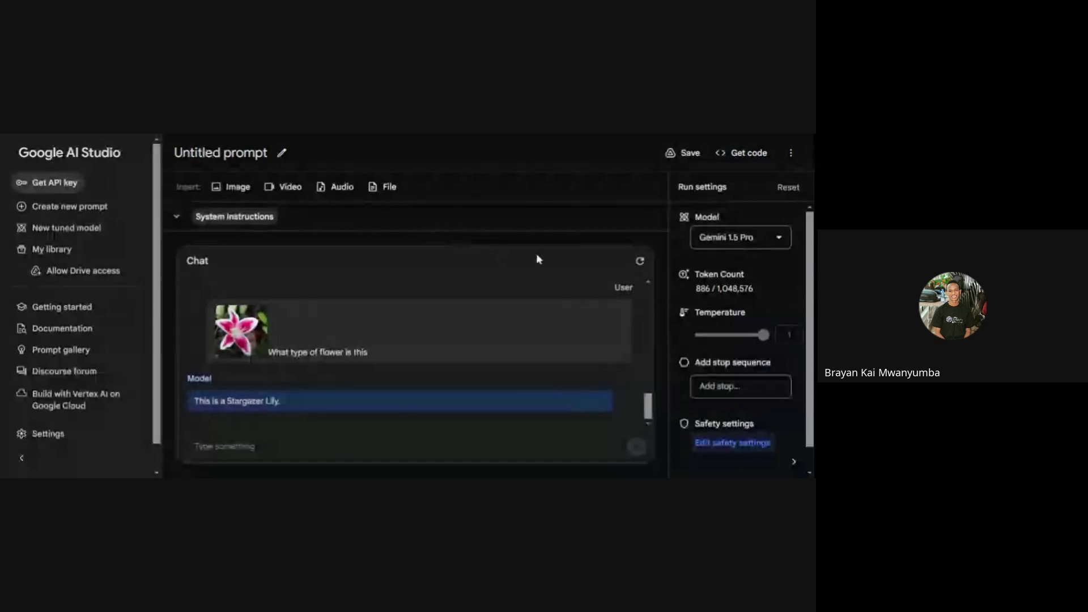
# Step: Examine the generated Python code for calling this chat prompt, down to the conversation history
pyautogui.scroll(1, 650, 366)
pyautogui.scroll(5, 651, 366)
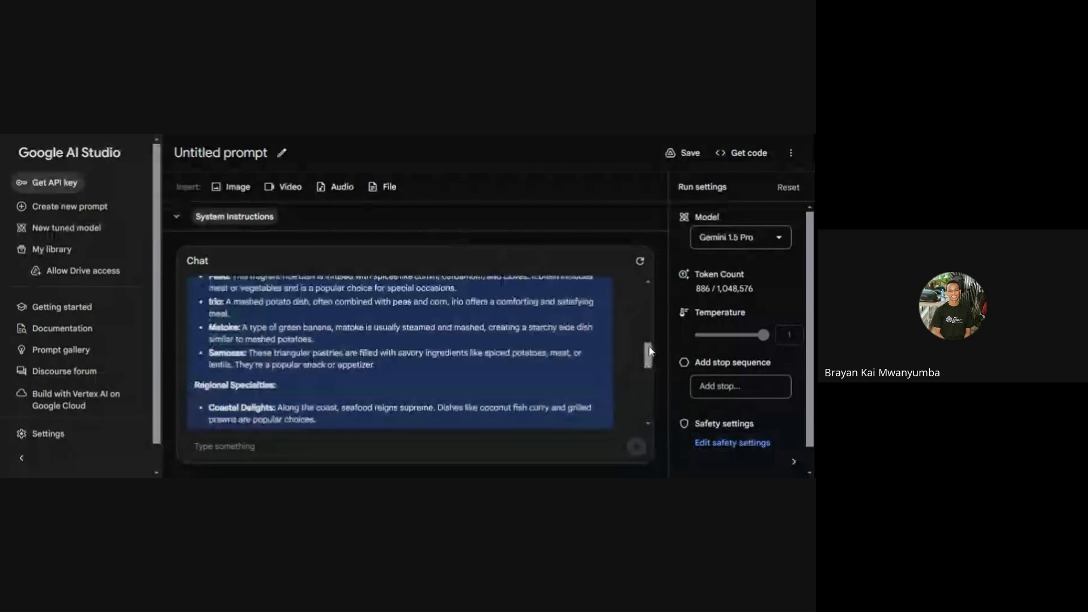
pyautogui.scroll(5, 651, 352)
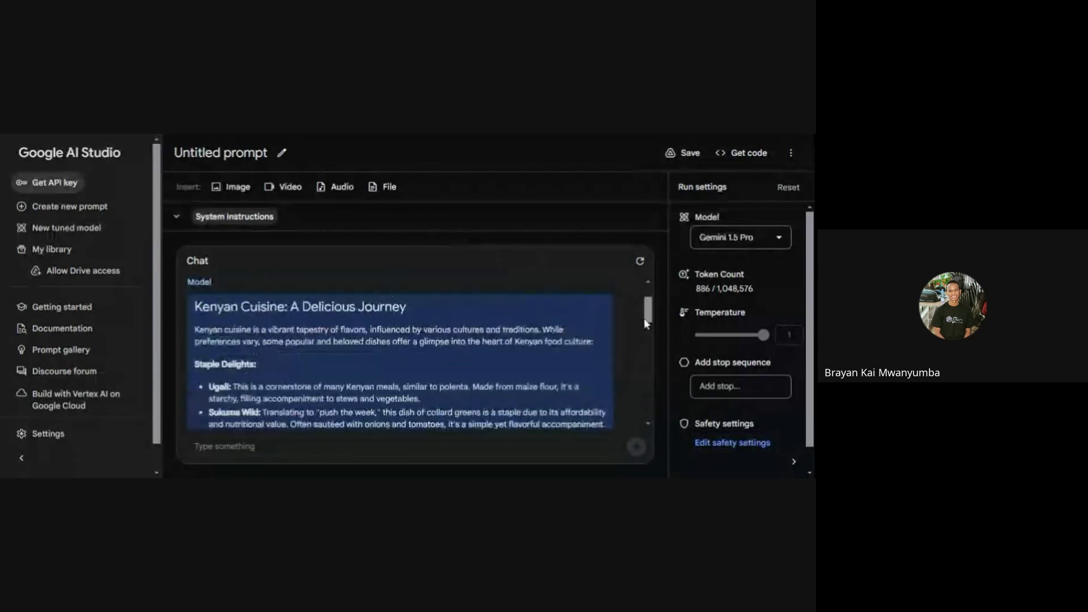
pyautogui.scroll(2, 646, 322)
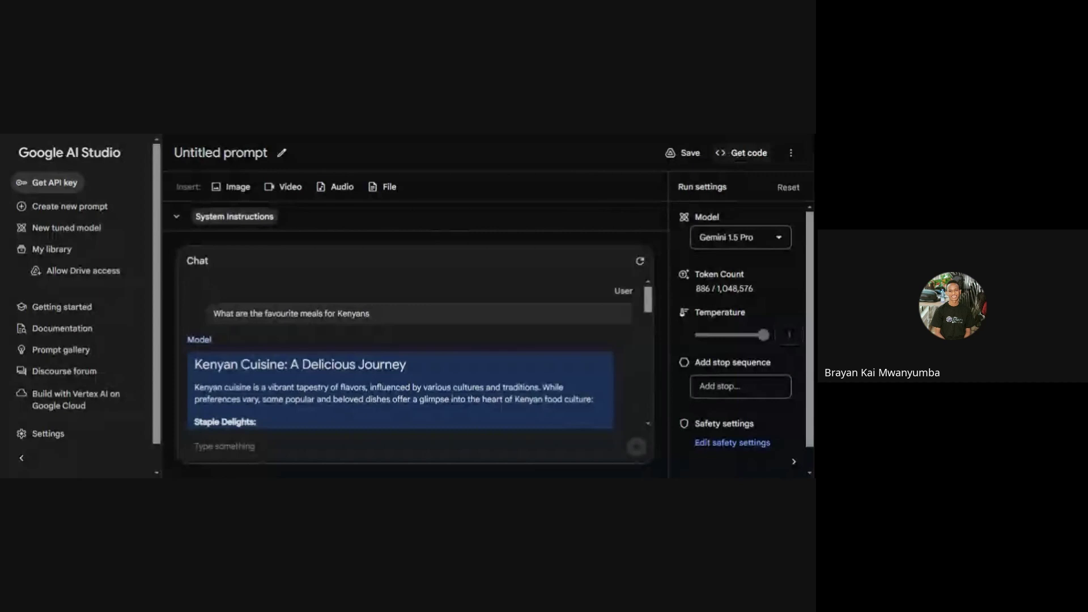
pyautogui.click(749, 159)
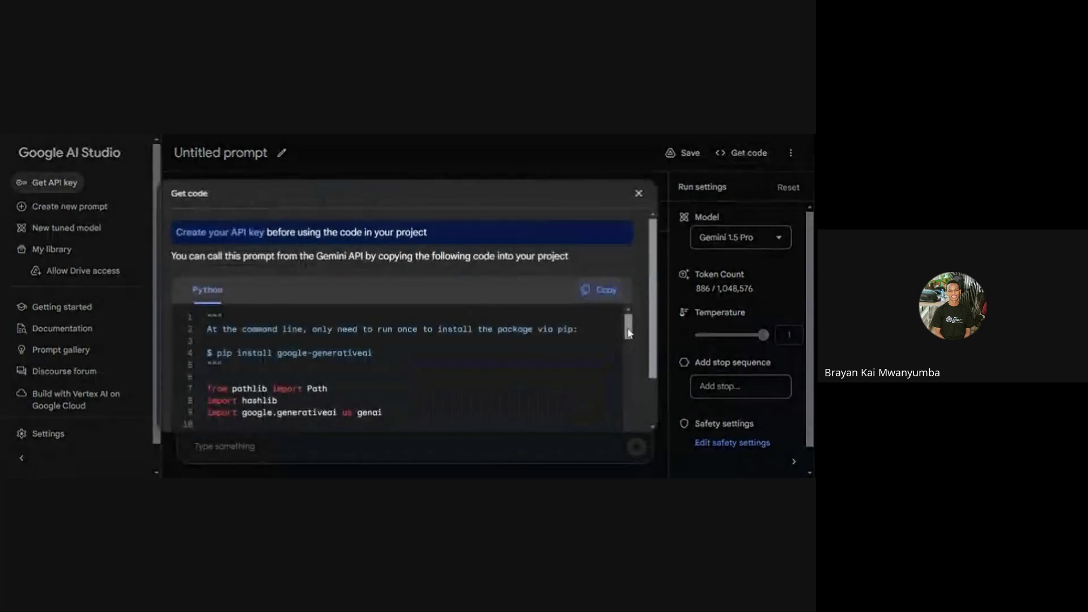
pyautogui.moveTo(629, 334); pyautogui.dragTo(628, 427)
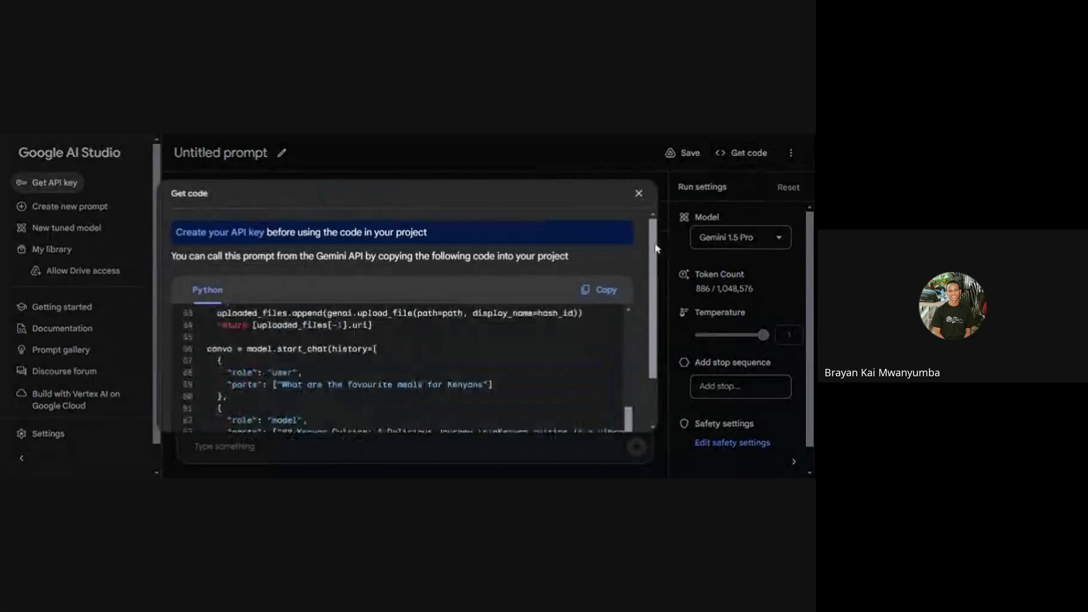
pyautogui.scroll(-1, 652, 281)
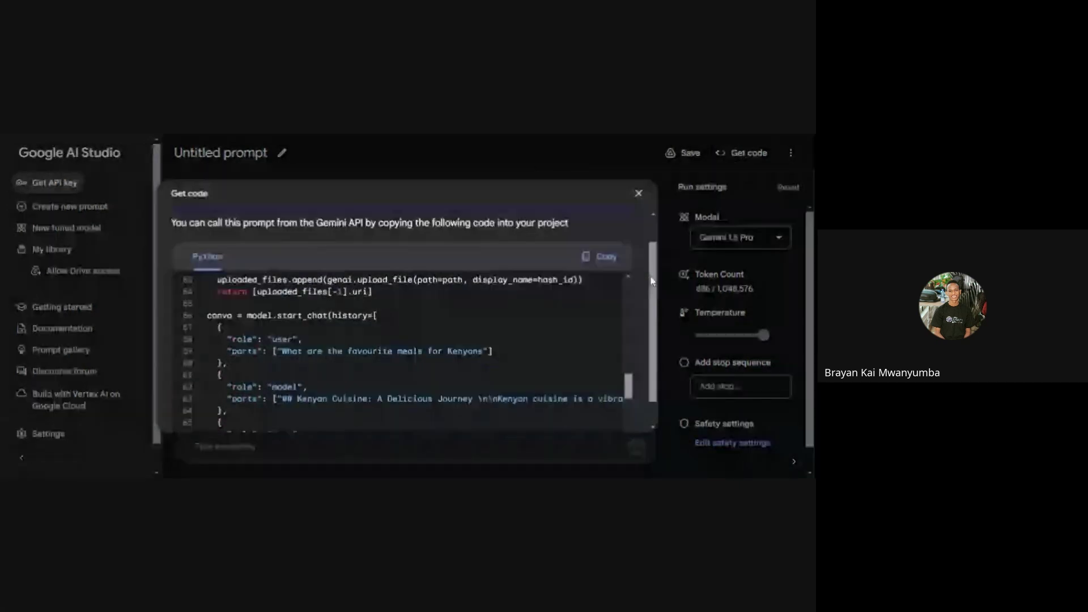
pyautogui.scroll(-1, 433, 340)
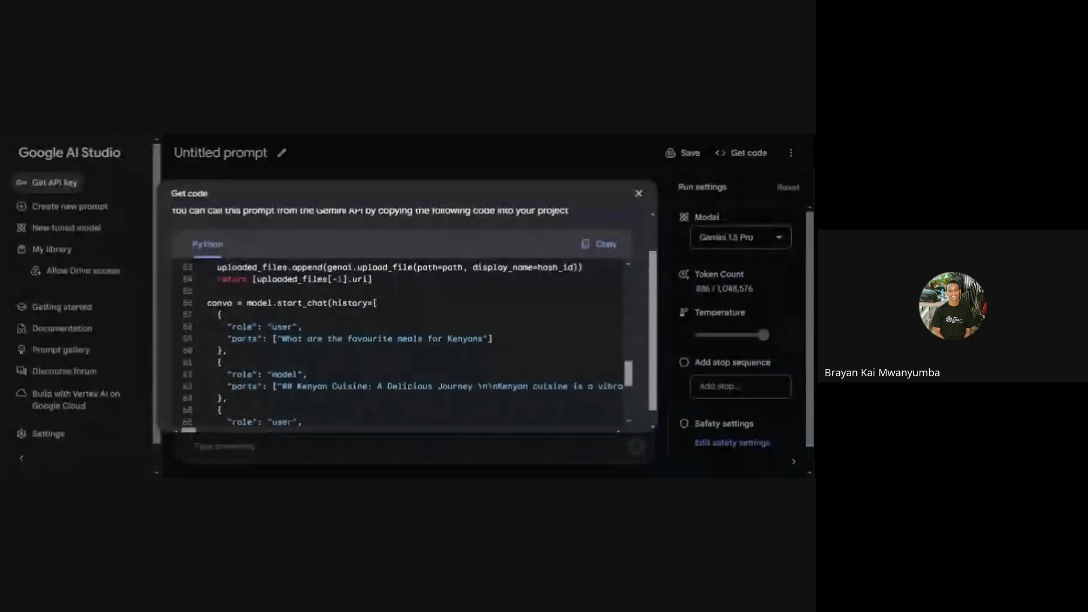
pyautogui.click(640, 194)
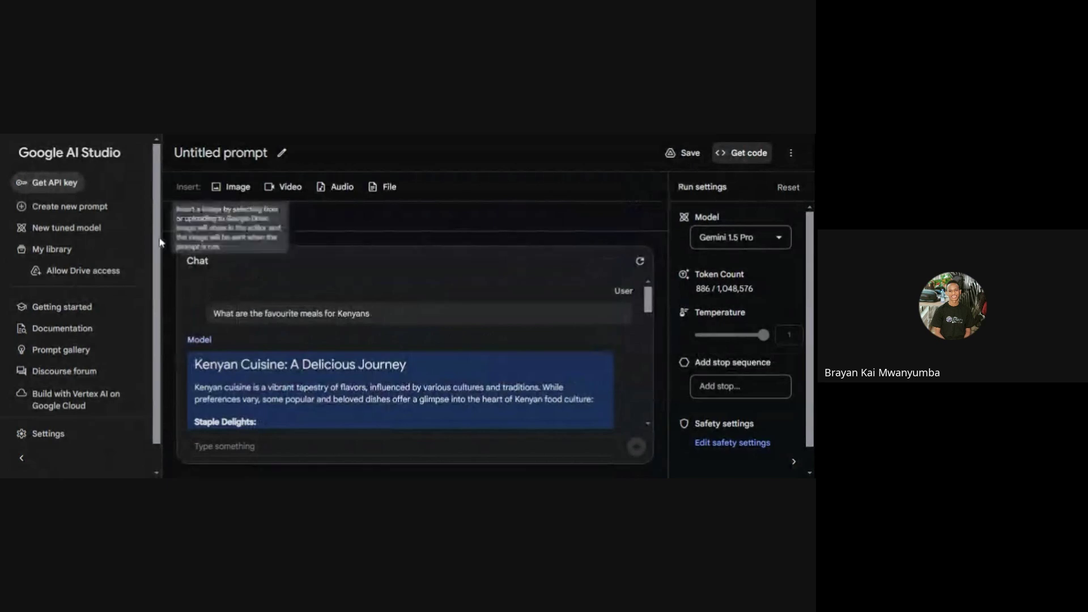
pyautogui.scroll(-1, 159, 306)
pyautogui.scroll(-1, 158, 306)
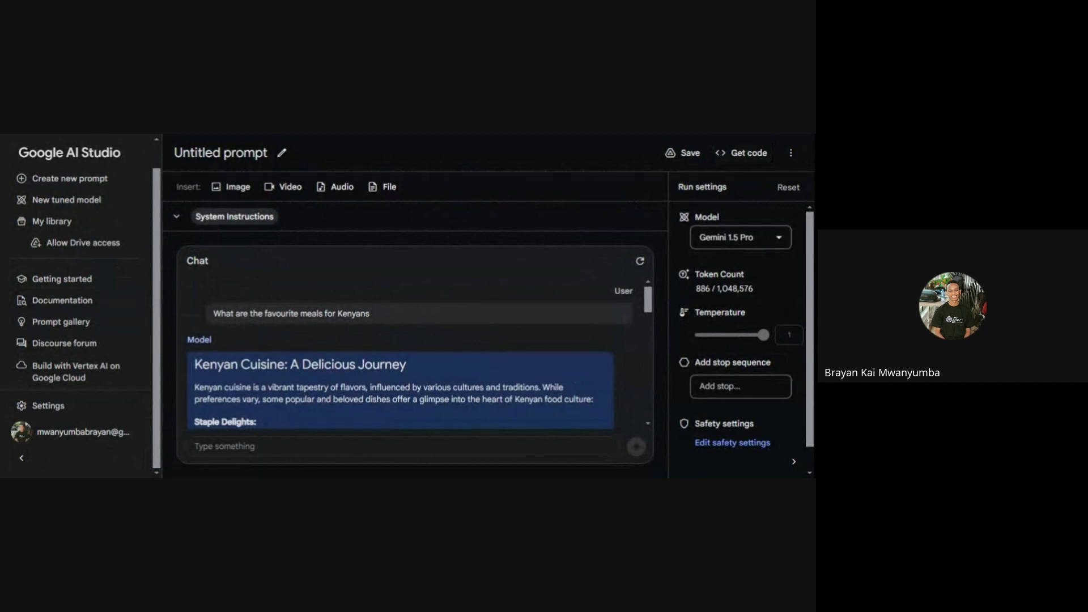
pyautogui.hotkey('alt', 'Tab')
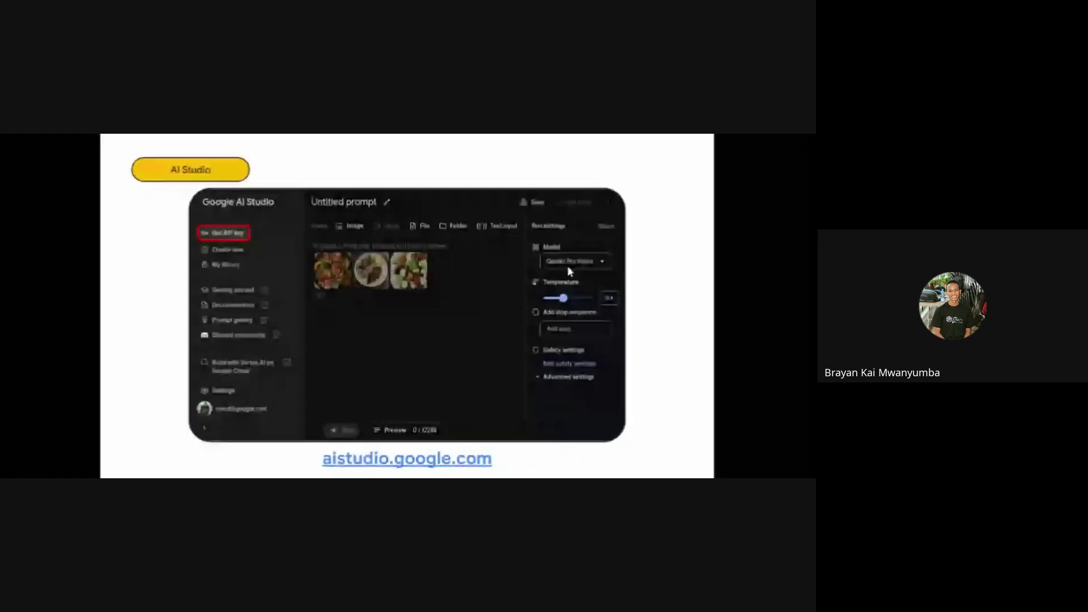
pyautogui.press('Right')
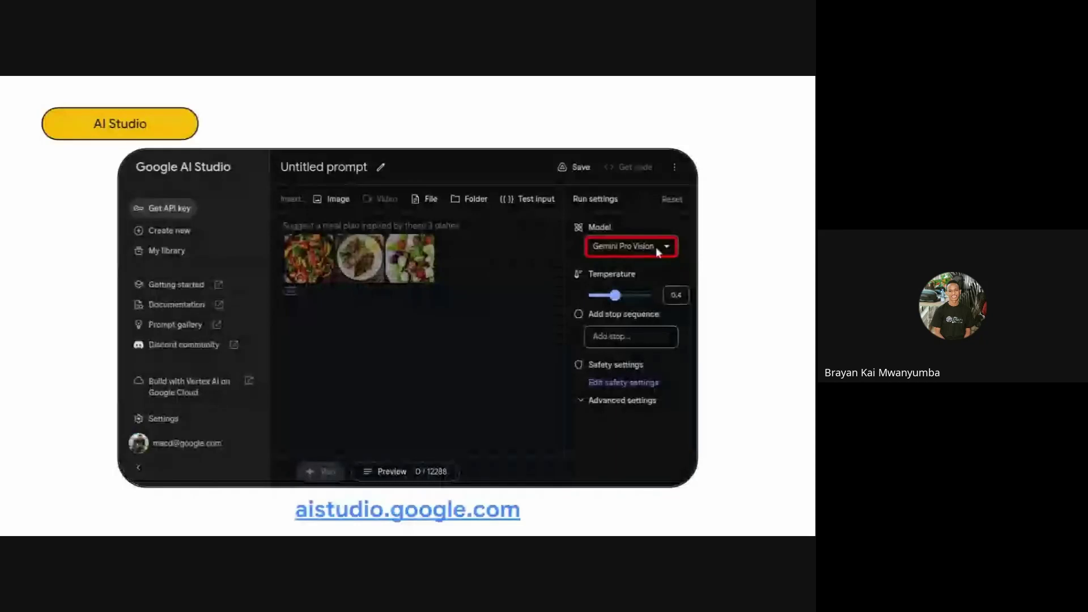
pyautogui.click(620, 174)
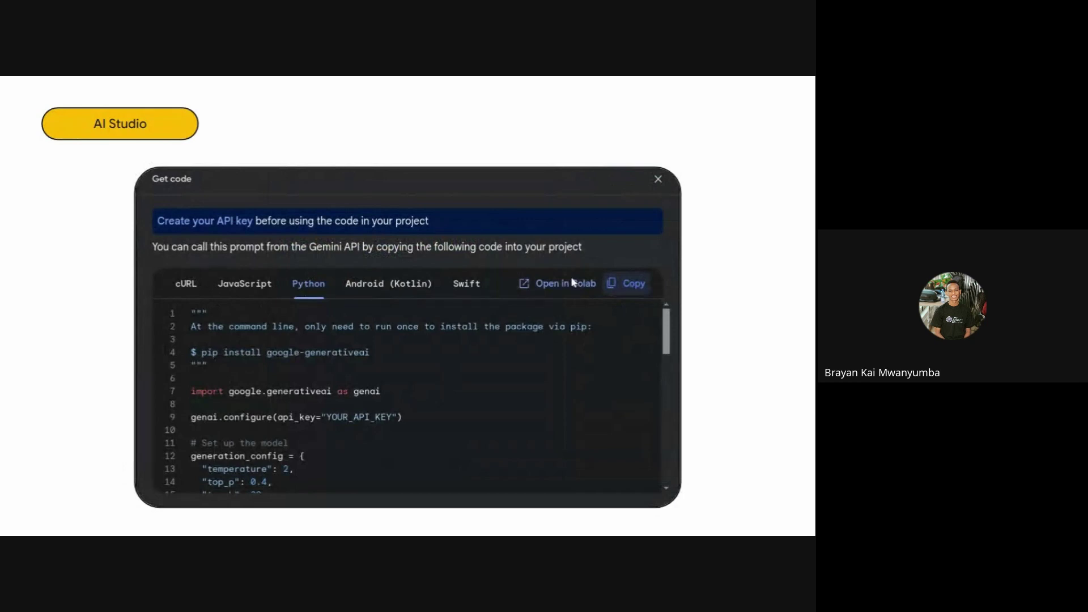
pyautogui.press('Right')
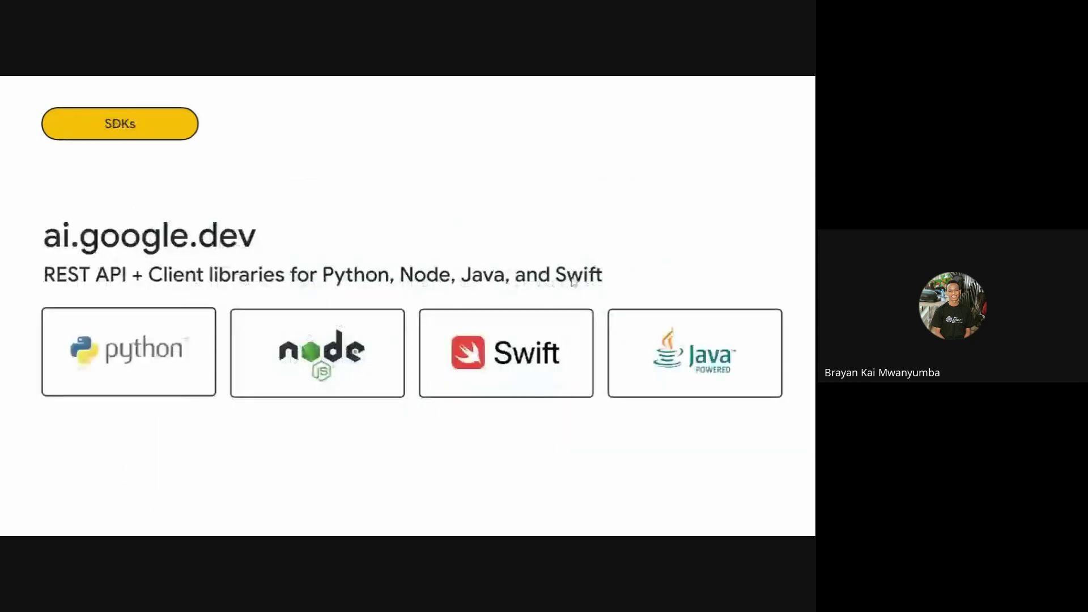